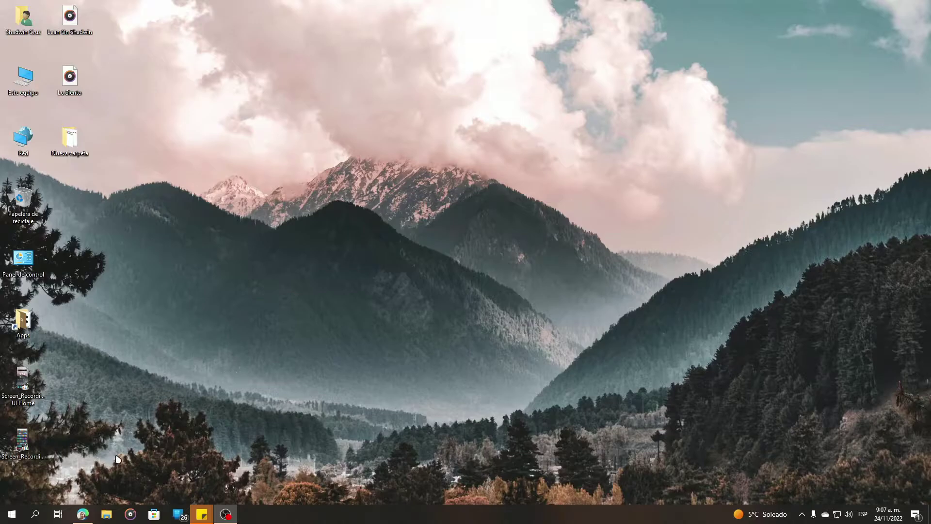
Switch to MultCloud in the browser and view the cloud services available to add.
click(84, 516)
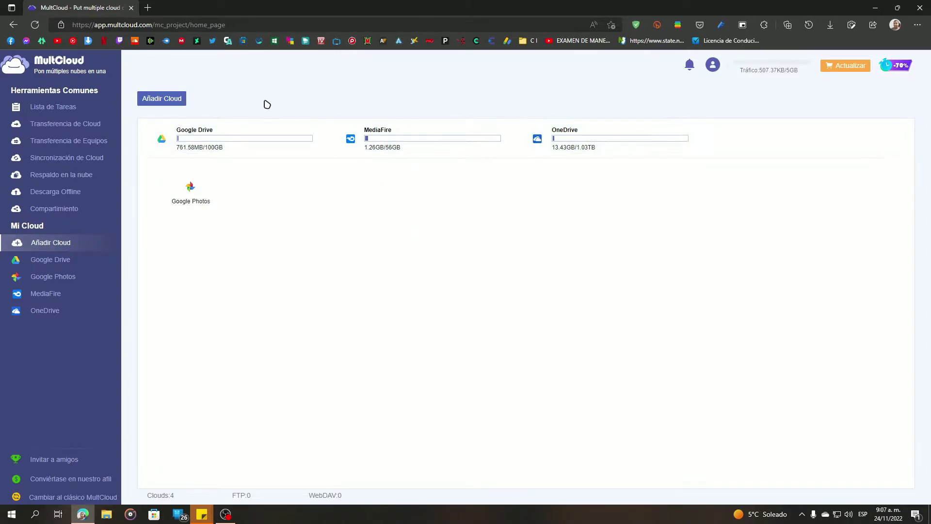
click(161, 99)
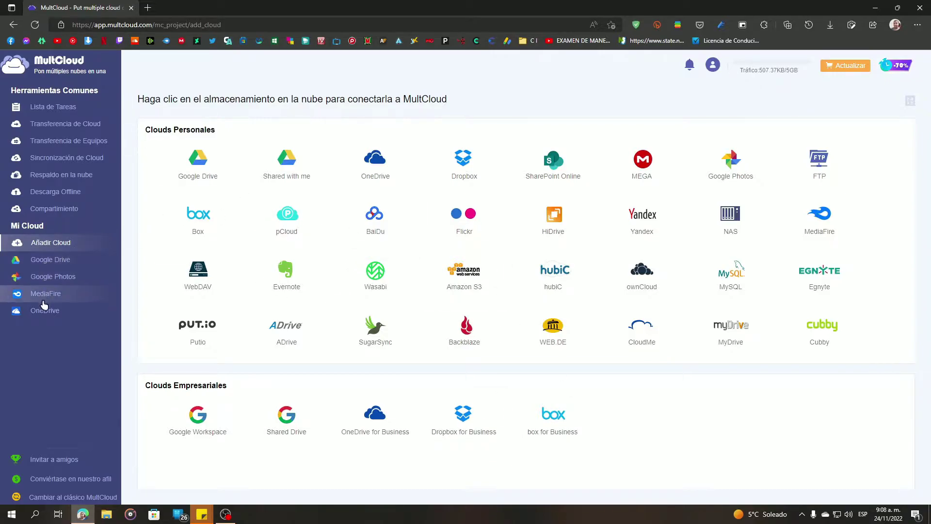
Open the connected Google Drive and look over the file actions available for the 2022-11-11 video.
click(28, 266)
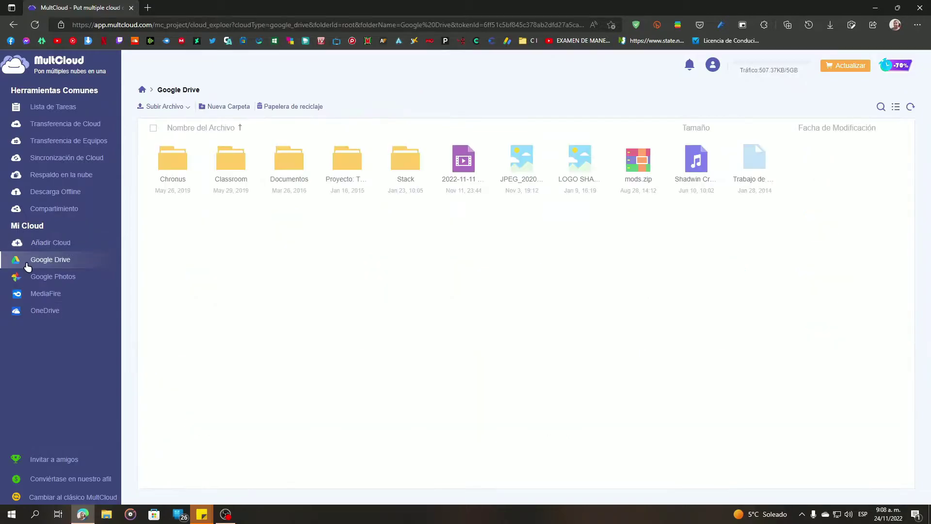
right_click(460, 168)
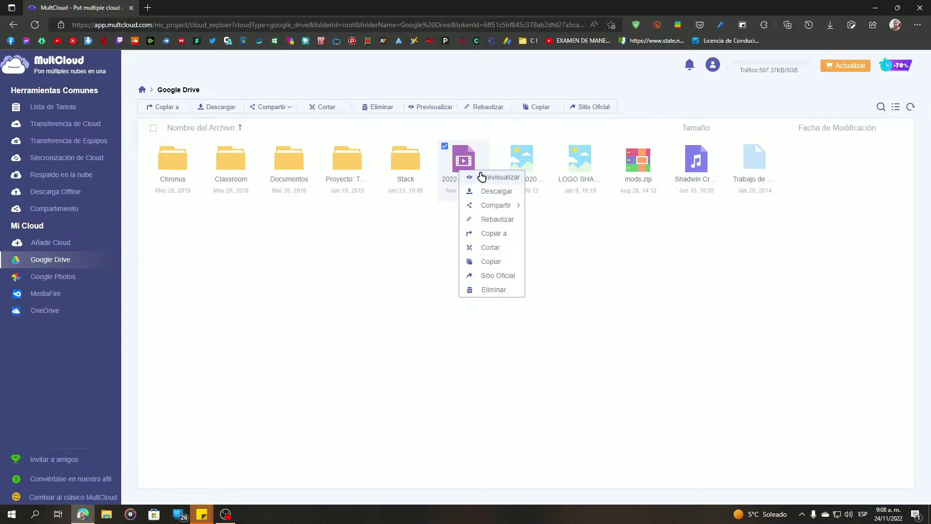
mouse_move(499, 208)
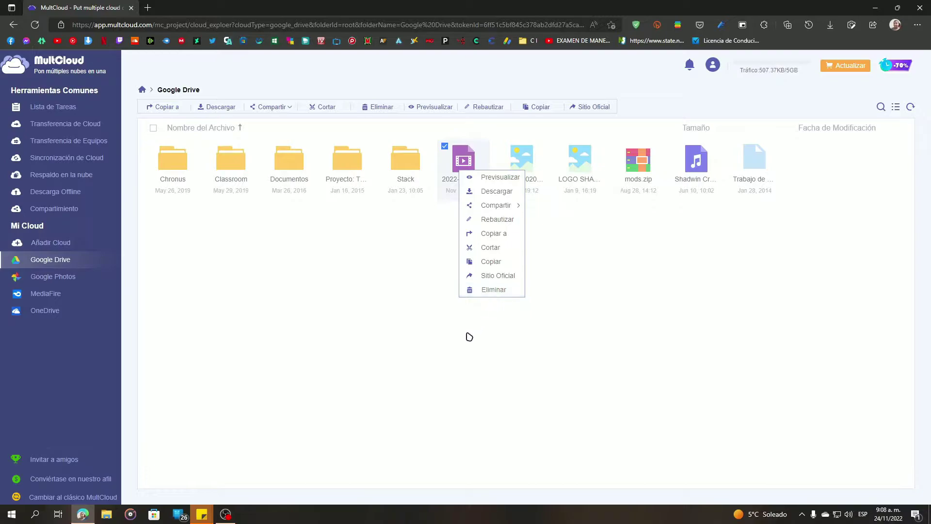
click(401, 293)
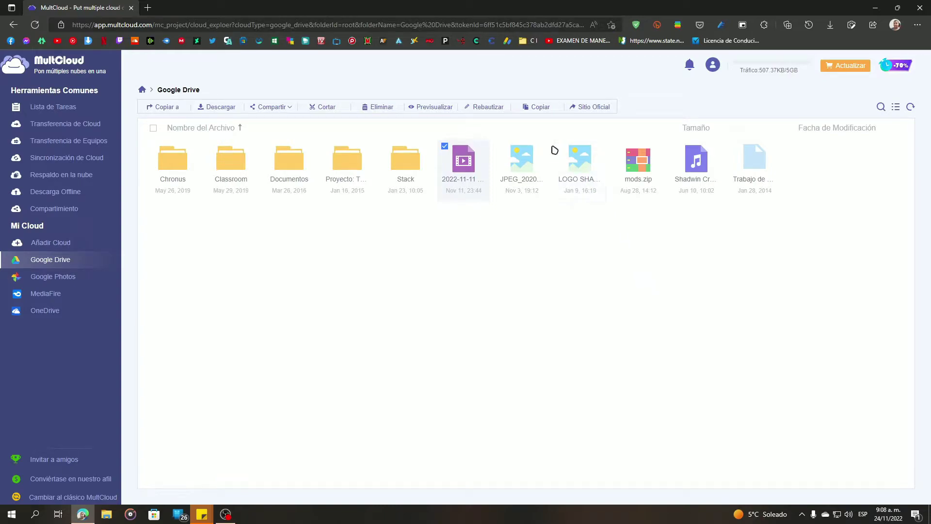
Preview LOGO SHADWINFUL.jpg from Google Drive and return to the file list.
right_click(577, 165)
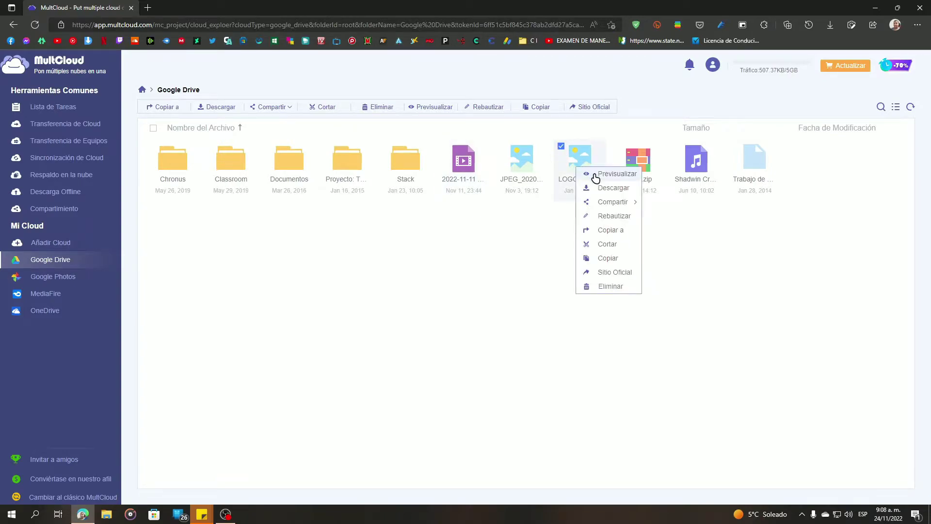
click(593, 173)
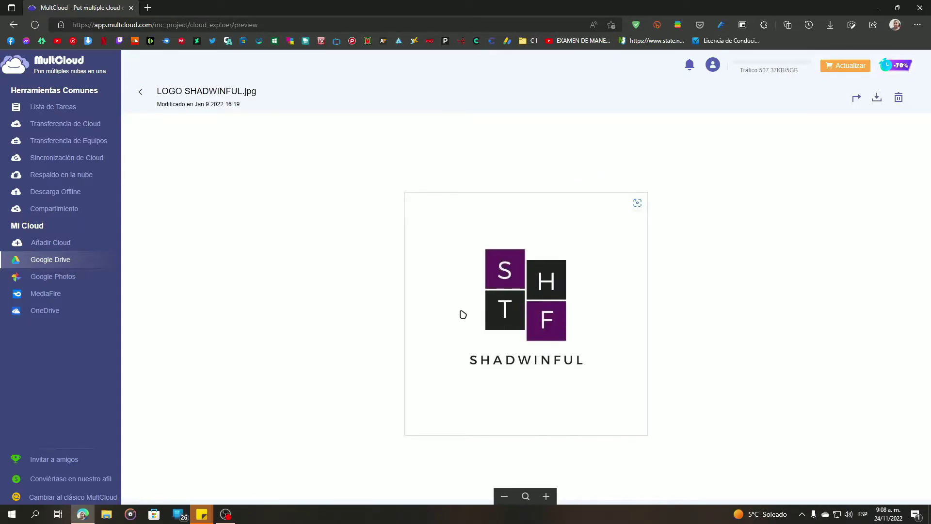
click(141, 95)
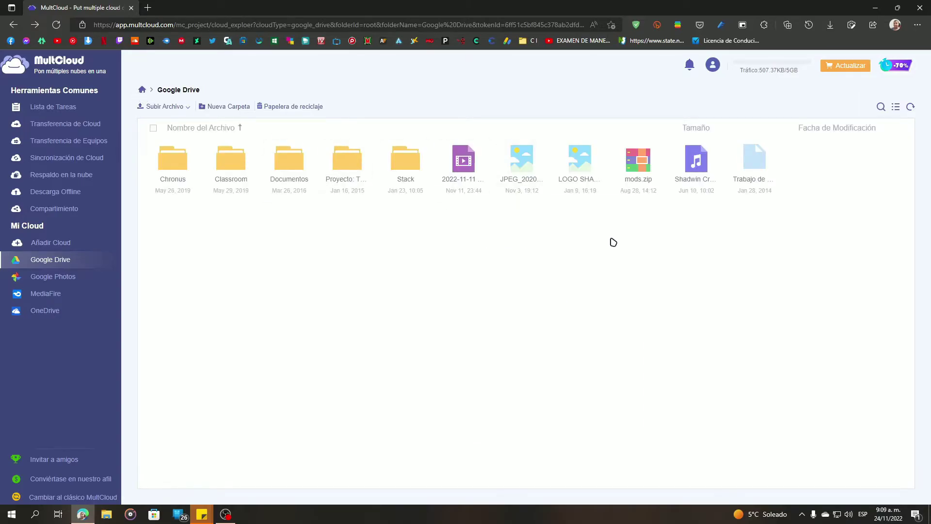
Start copying LOGO SHADWINFUL.jpg to another cloud and try to create a destination folder named ejemplo in MediaFire.
right_click(580, 170)
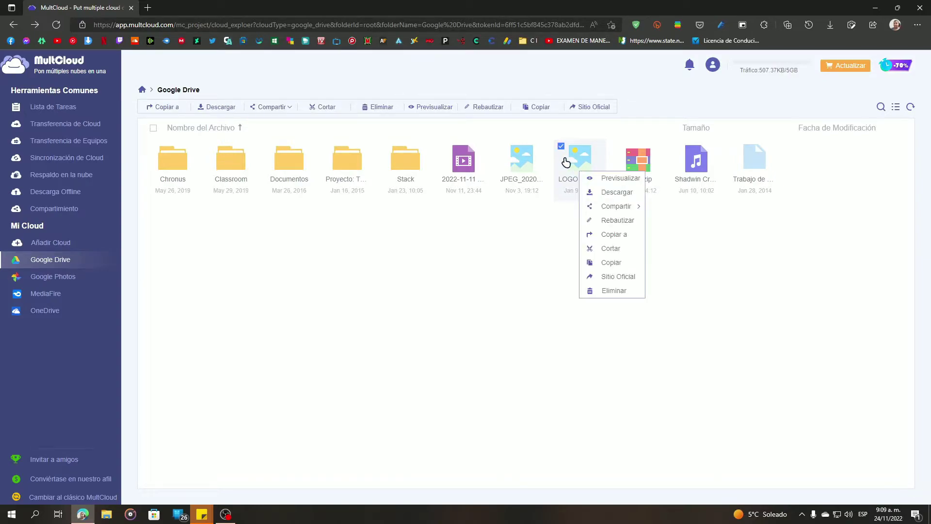
click(614, 234)
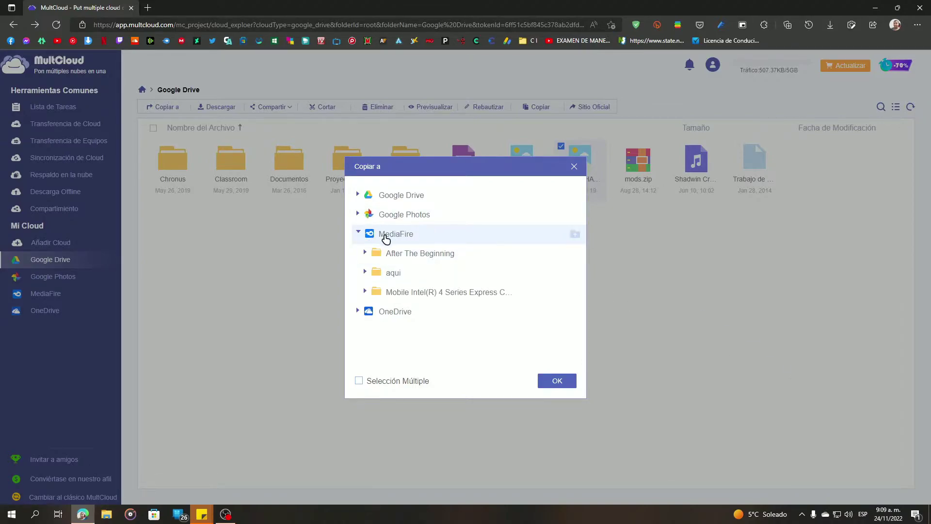
click(574, 236)
text(ejemplo)
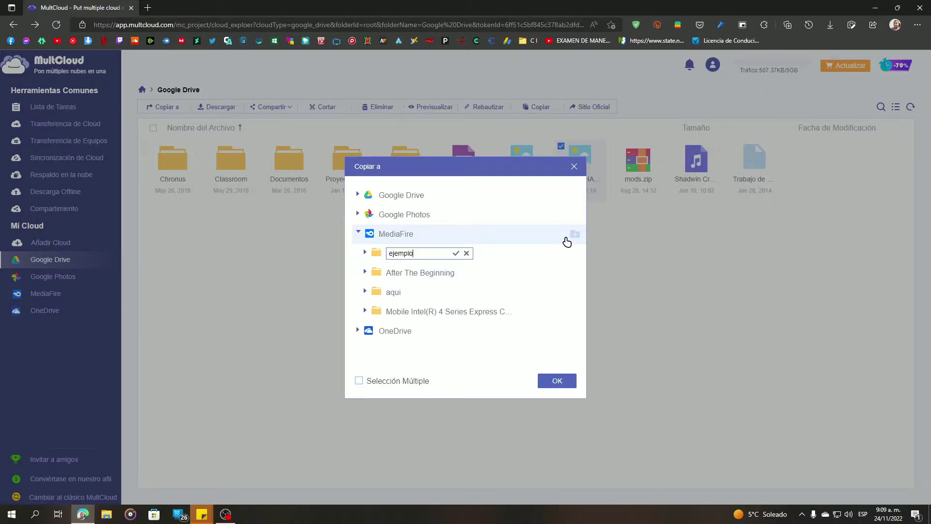
key(Return)
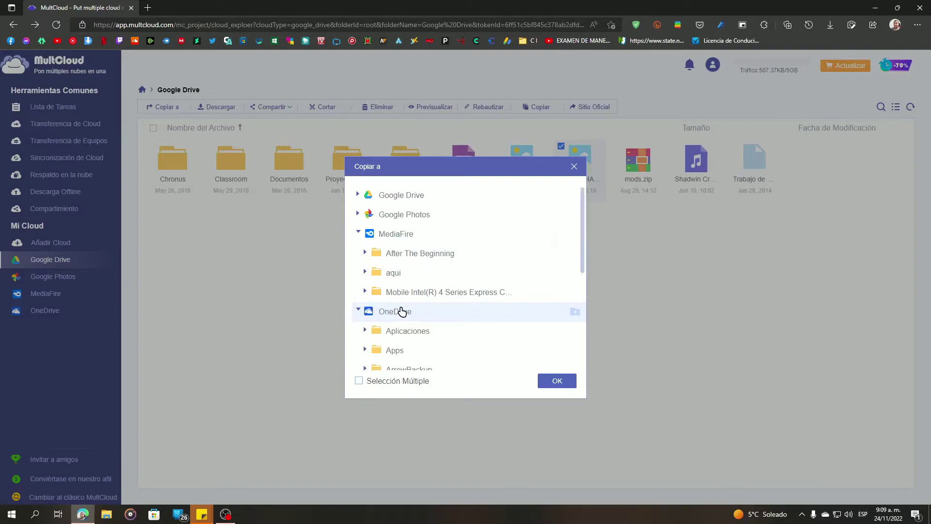
Create a folder named ejemplo in OneDrive and copy the logo image into it.
scroll(417, 296, down, 1)
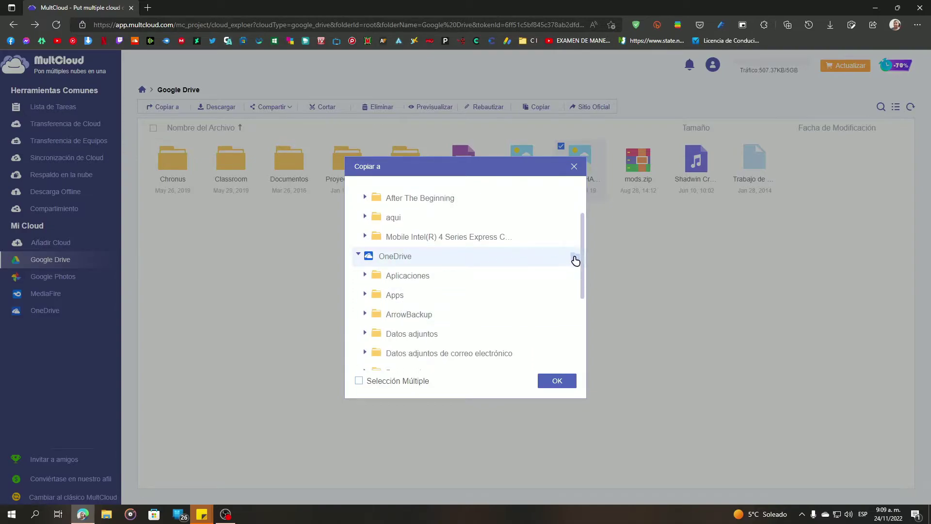
click(575, 257)
text(ejemplo)
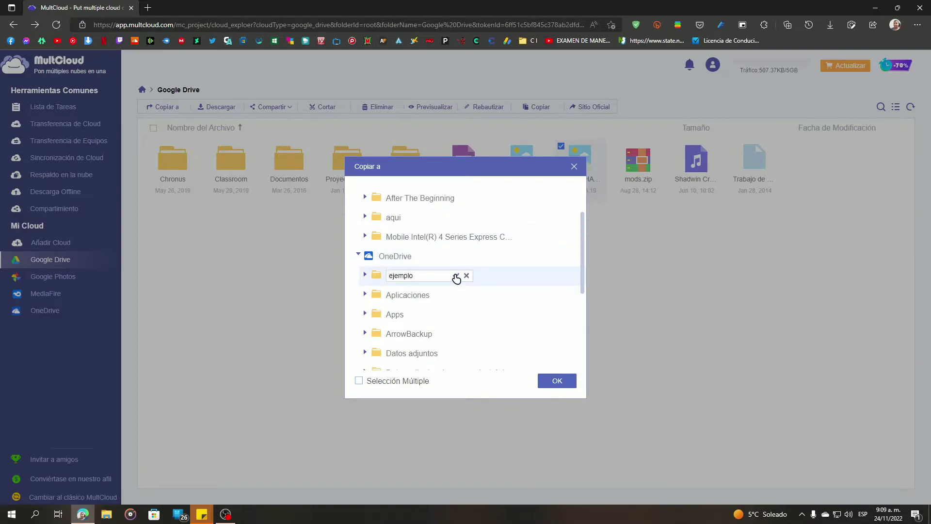
key(Return)
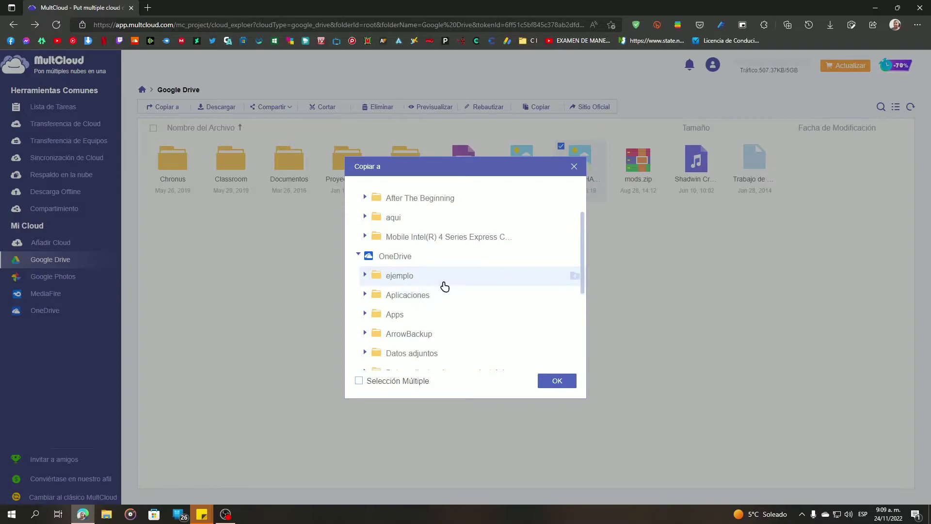
click(555, 383)
mouse_move(796, 466)
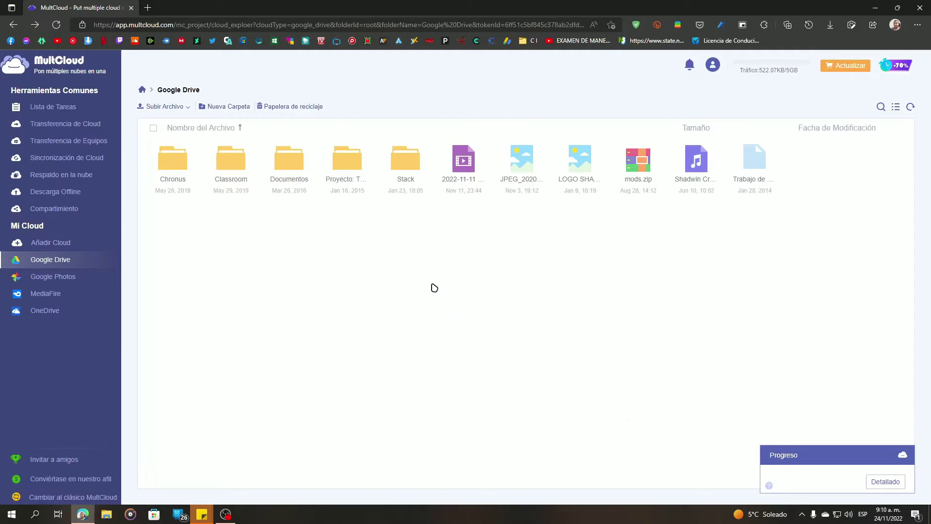
Open the ejemplo folder in OneDrive, preview the copied LOGO SHADWINFUL.jpg, and leave the preview.
click(44, 315)
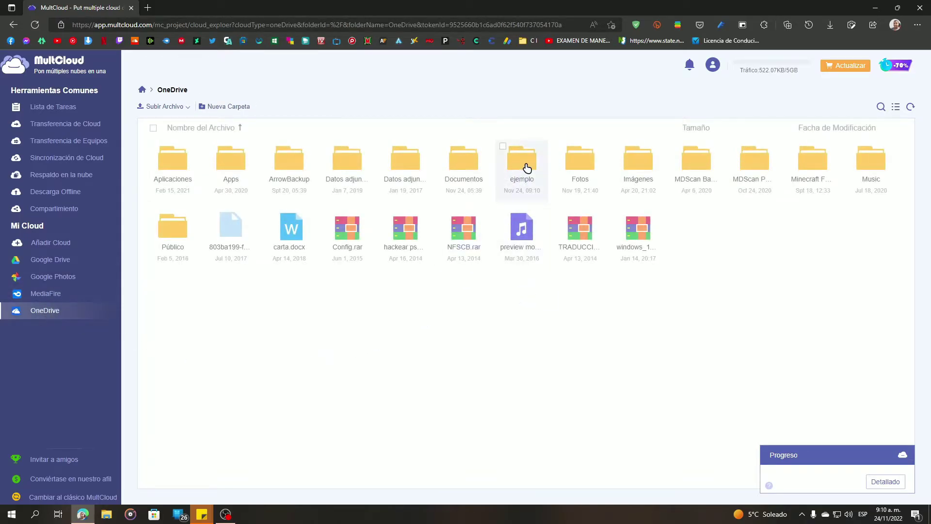
double_click(526, 169)
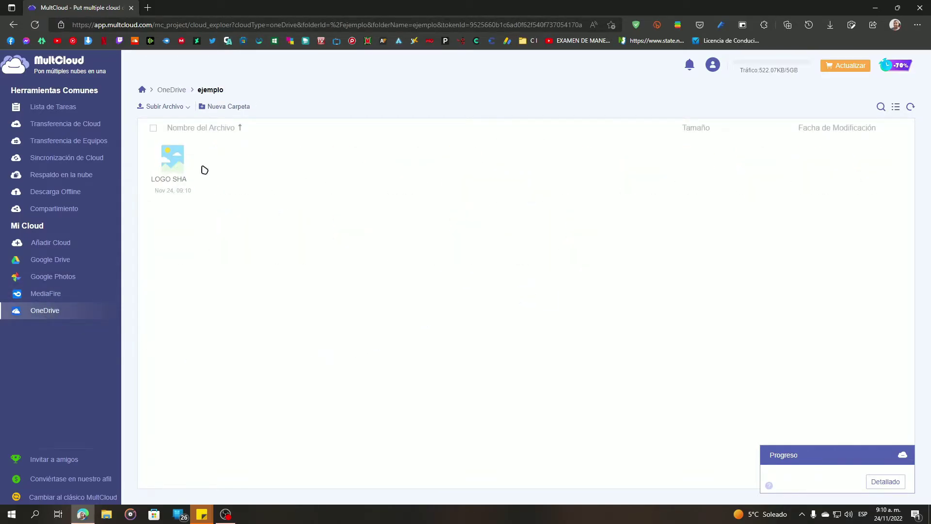
right_click(162, 166)
click(189, 177)
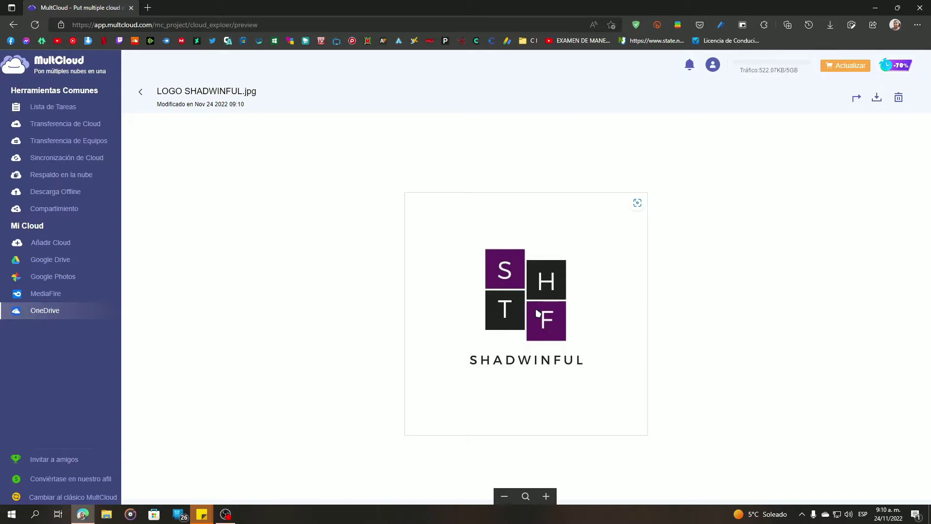
click(142, 95)
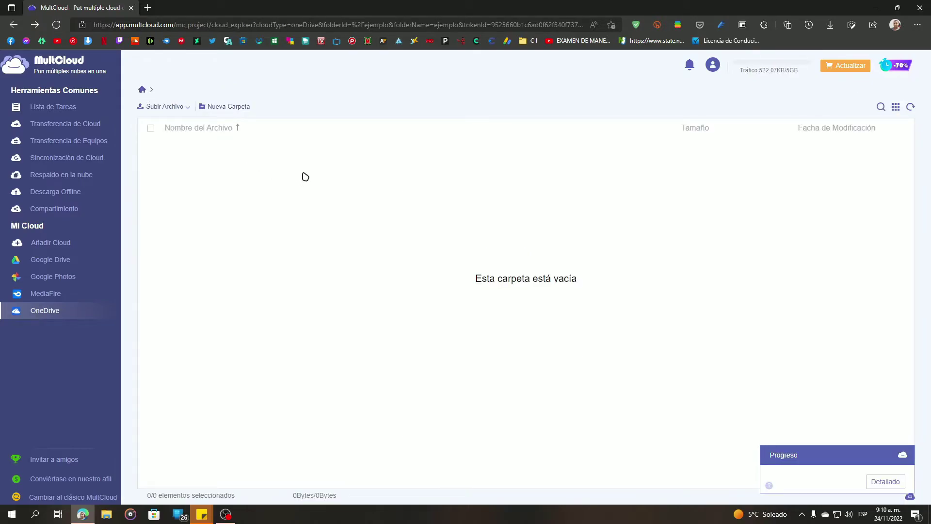
Set up a cloud transfer with the Google Drive folders Chronus and Classroom as the source.
click(142, 89)
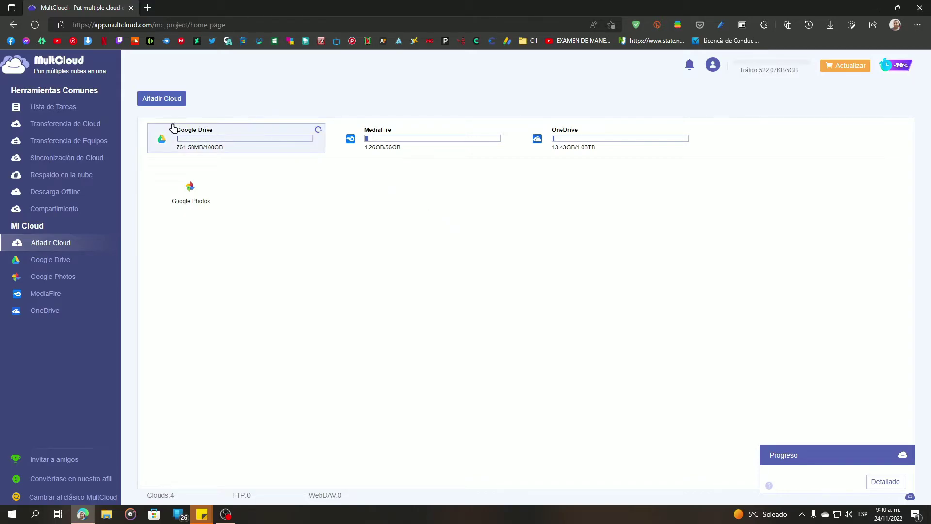
click(62, 124)
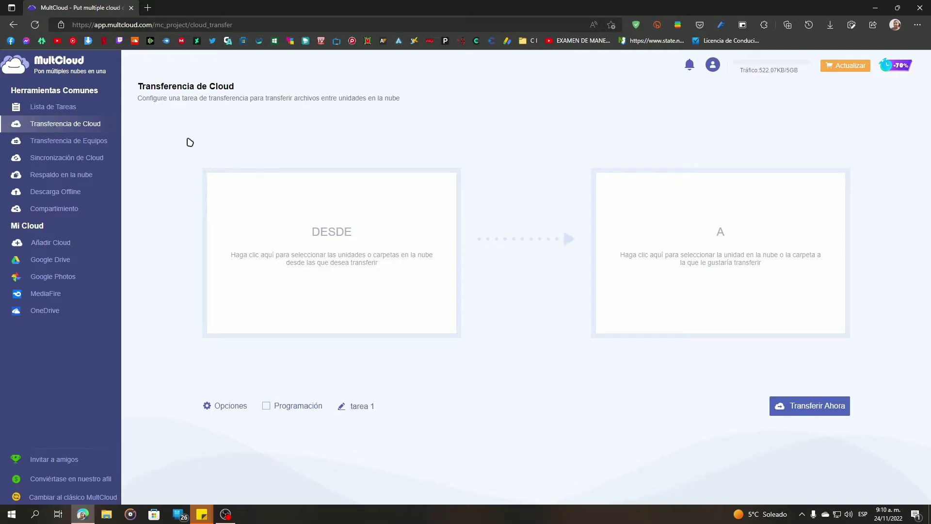
click(332, 242)
click(354, 195)
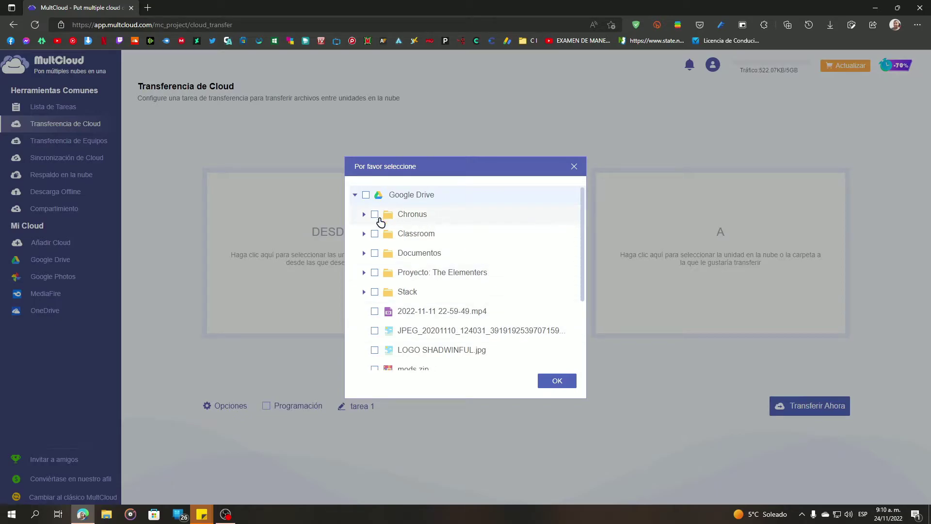
mouse_move(584, 229)
mouse_down()
mouse_move(584, 277)
mouse_move(582, 228)
mouse_up()
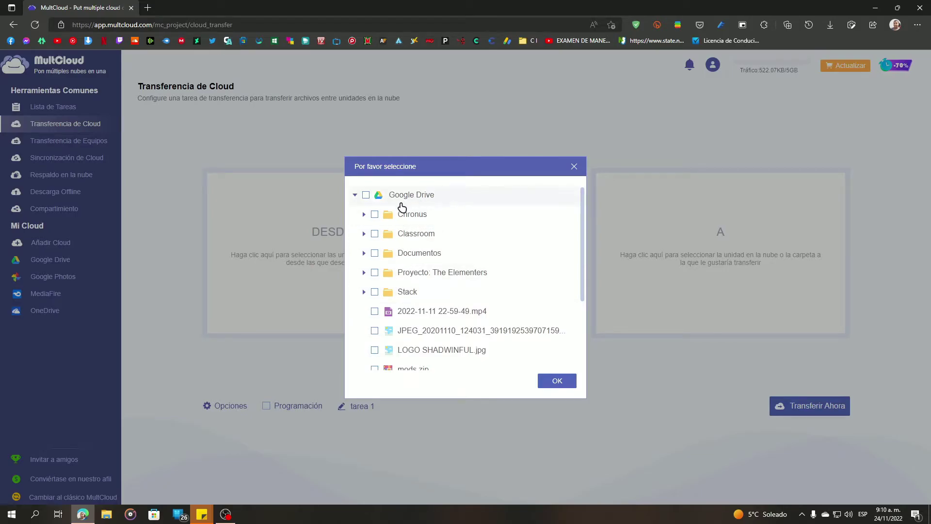
click(375, 215)
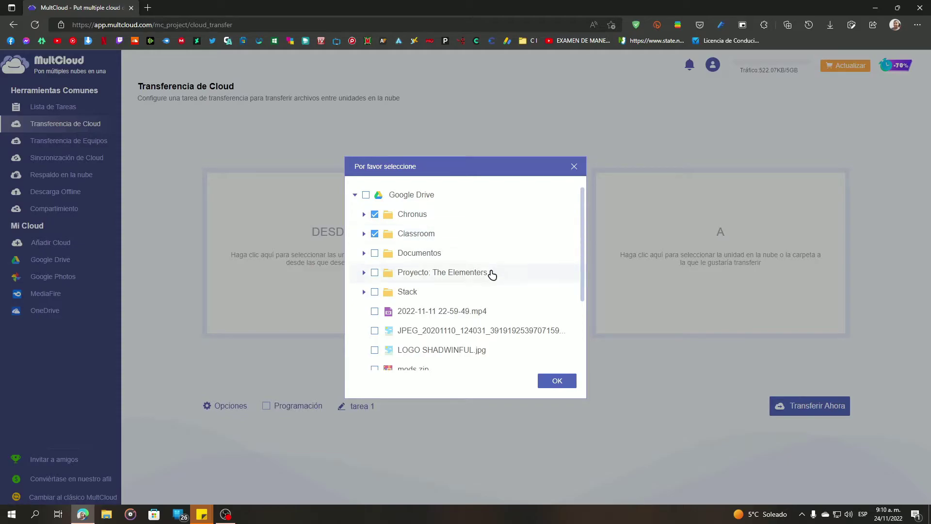
click(556, 381)
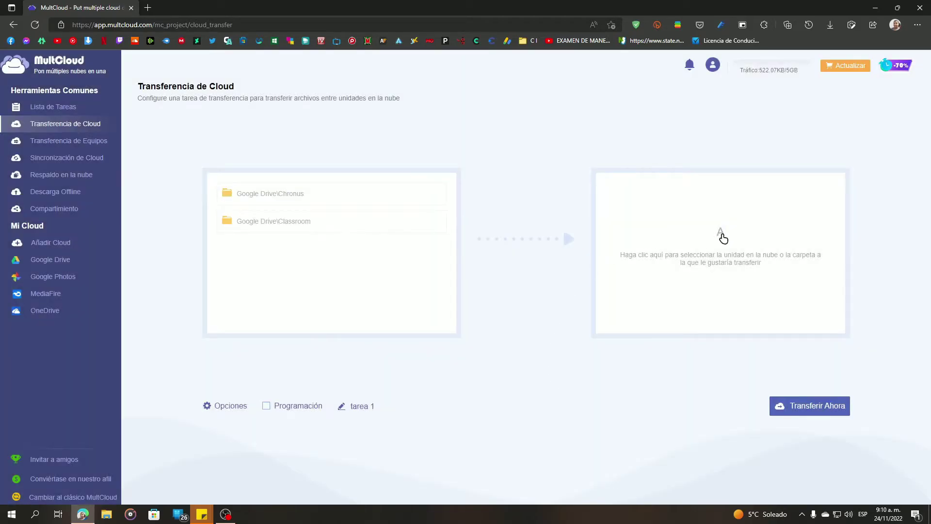
Transfer the selected folders to the aqui folder in MediaFire and check the transfer's progress in the task list.
click(721, 235)
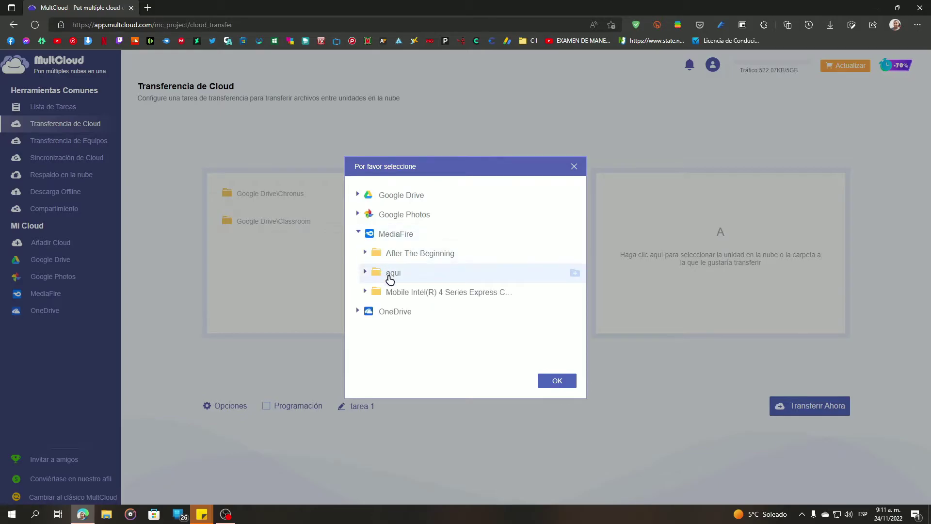
click(557, 381)
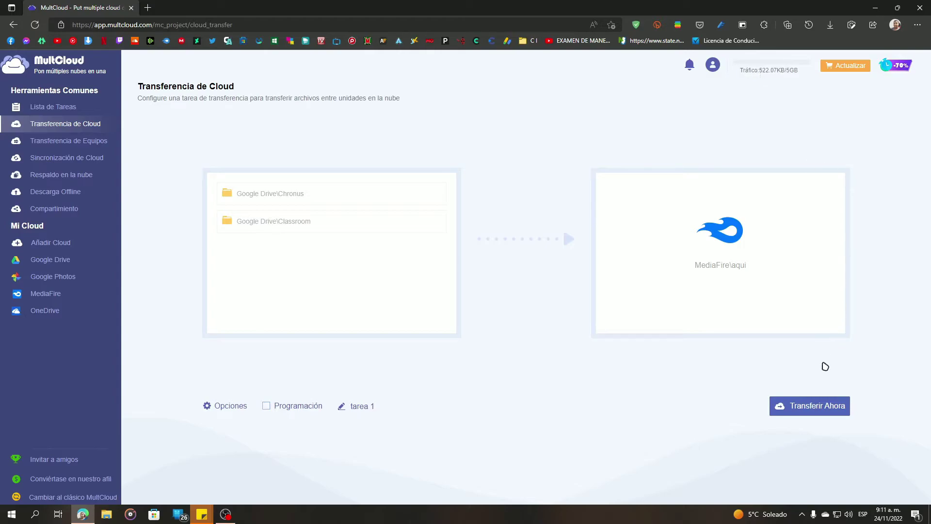
click(792, 408)
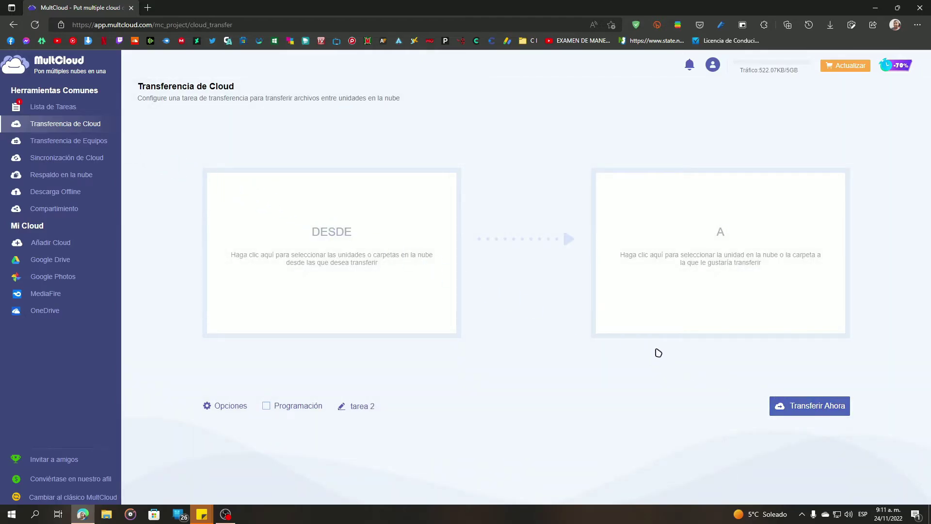
click(47, 111)
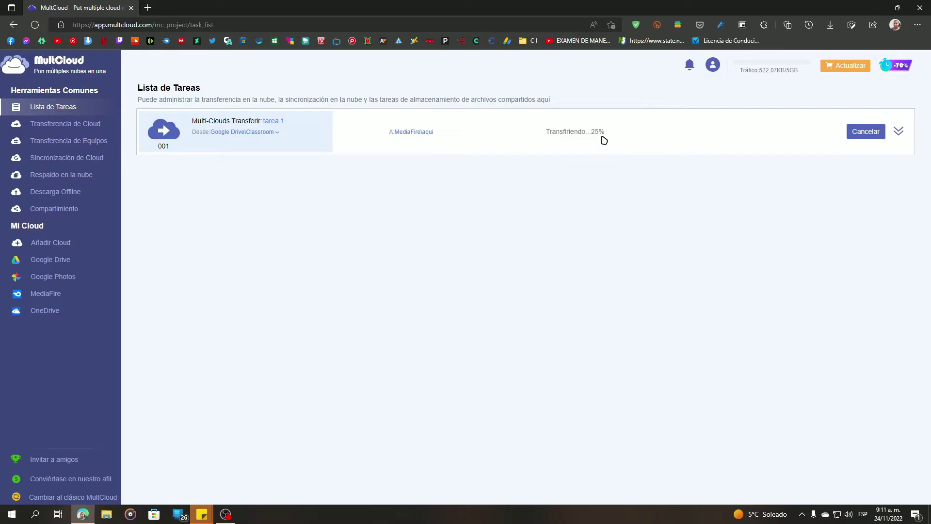
Compare the Premium upgrade plans, viewing the annual and monthly limited-data prices and the unlimited-data prices.
click(837, 65)
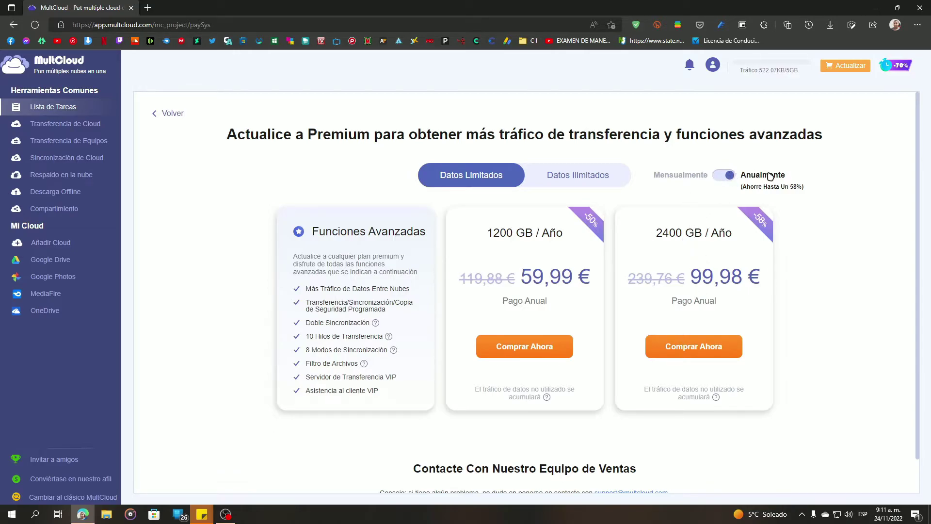
click(728, 175)
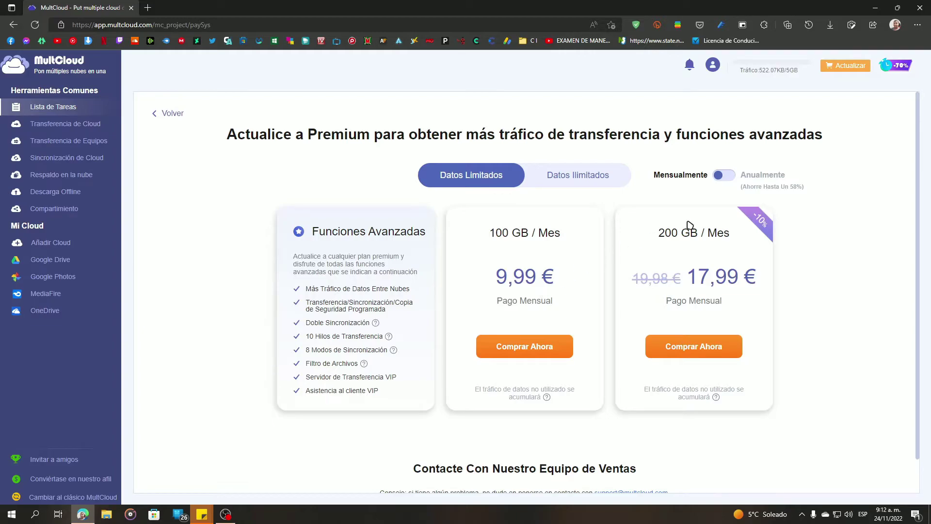
click(572, 178)
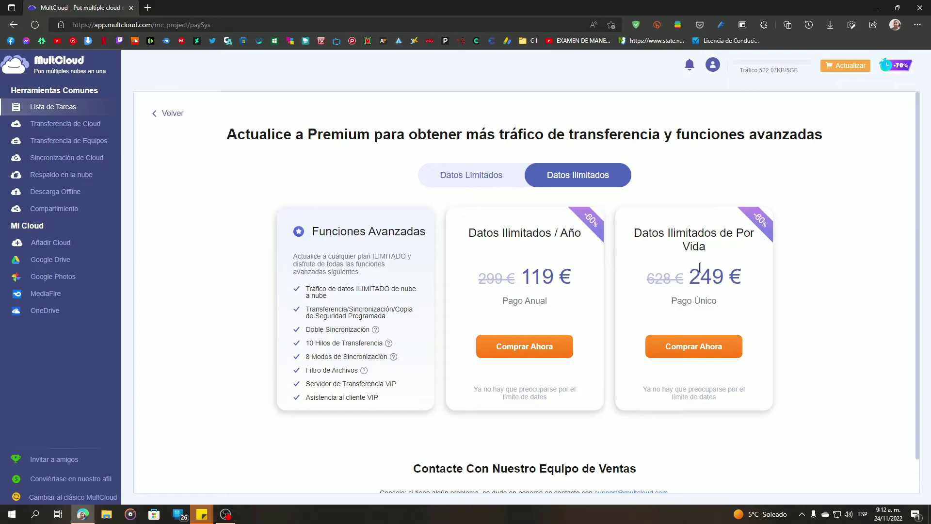
click(486, 184)
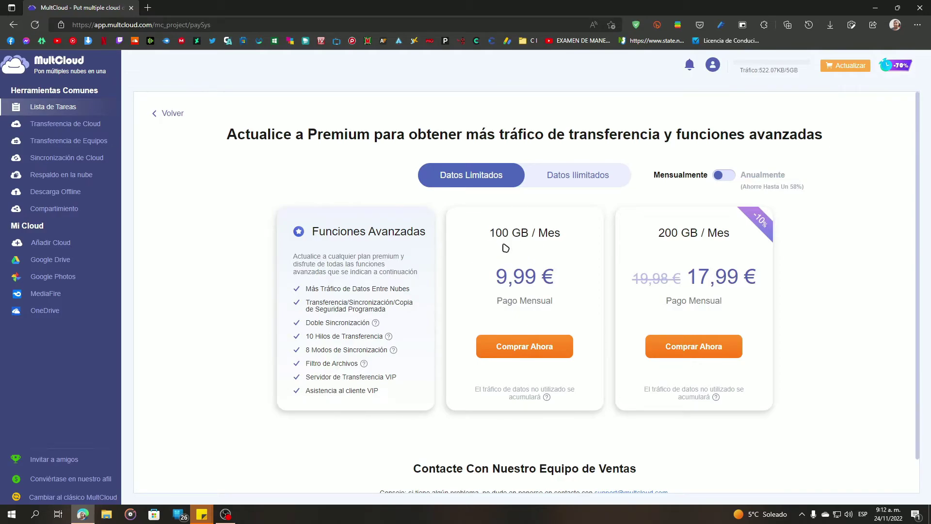
Switch the limited-data plan prices to annual billing, and leave the plans for the cloud transfer page.
click(722, 175)
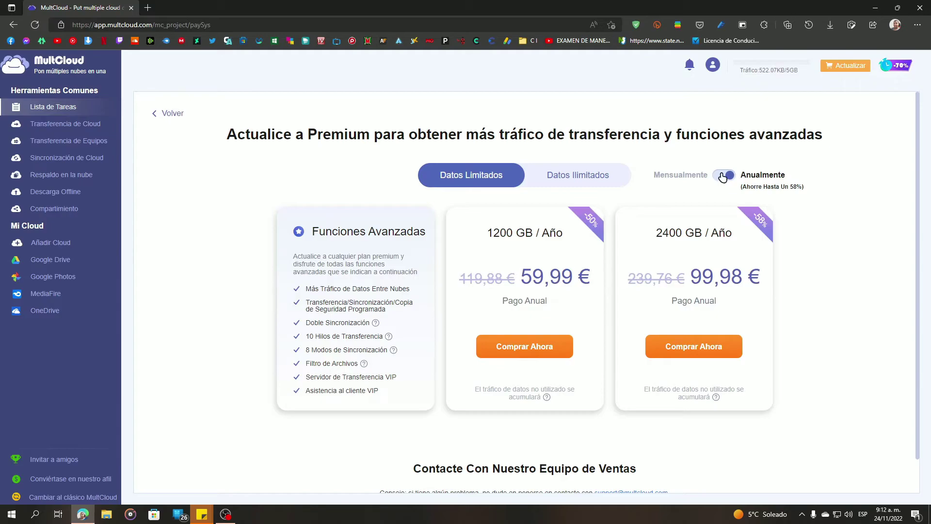
click(90, 124)
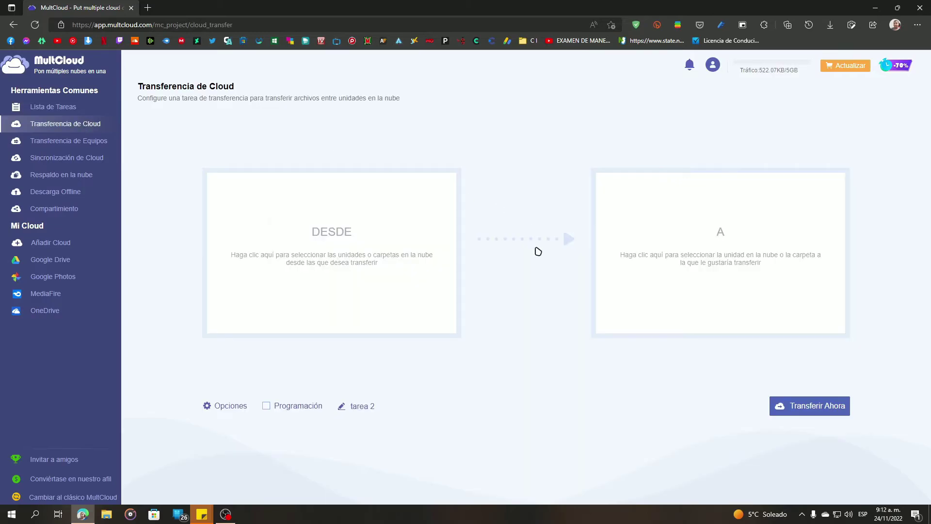
Open the aqui folder in MediaFire and check the contents of the transferred Classroom and Chronus folders.
click(50, 297)
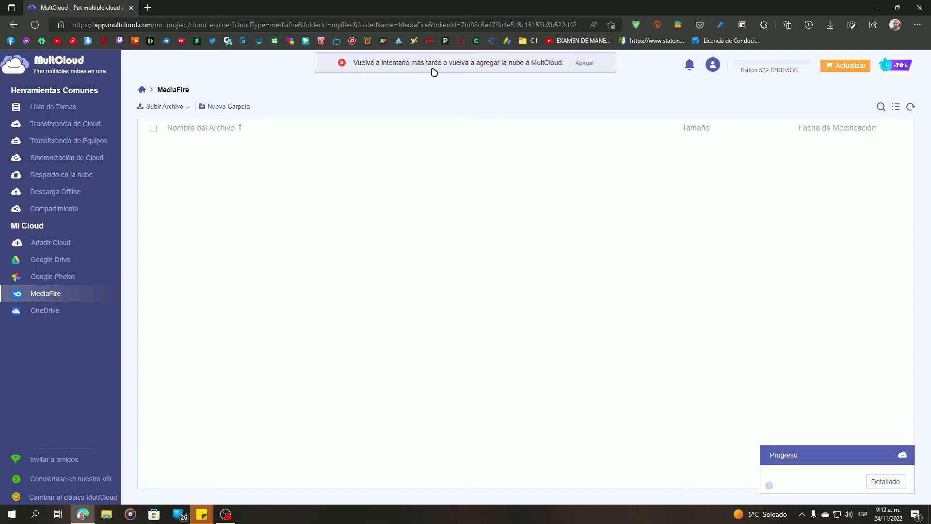
click(37, 311)
click(17, 295)
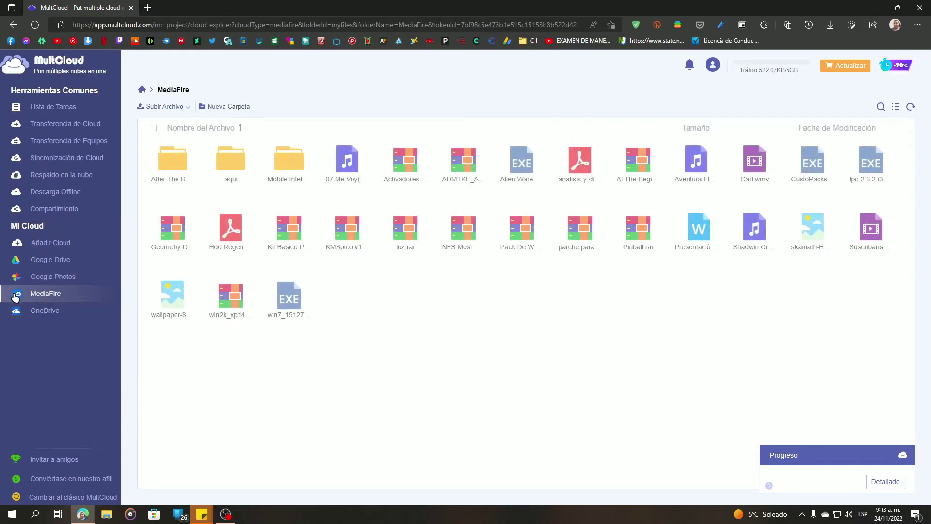
double_click(228, 167)
double_click(228, 168)
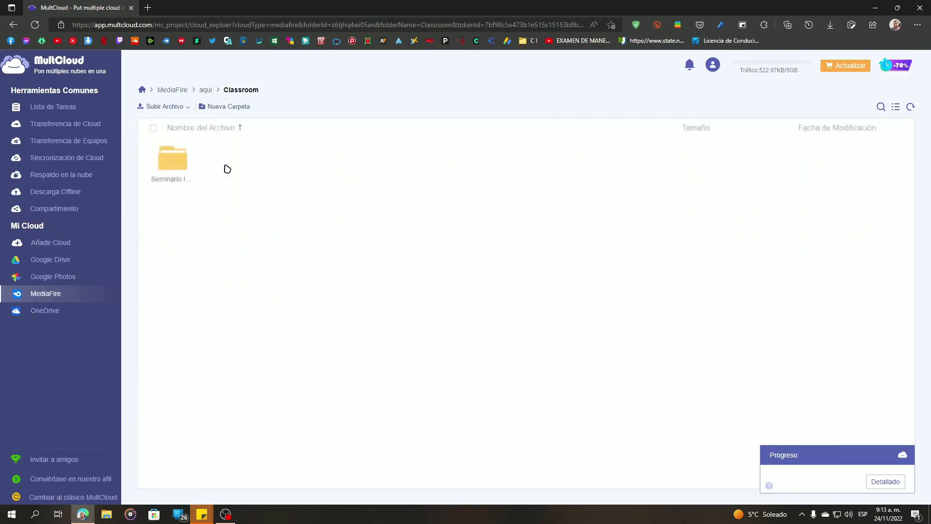
click(206, 90)
double_click(176, 172)
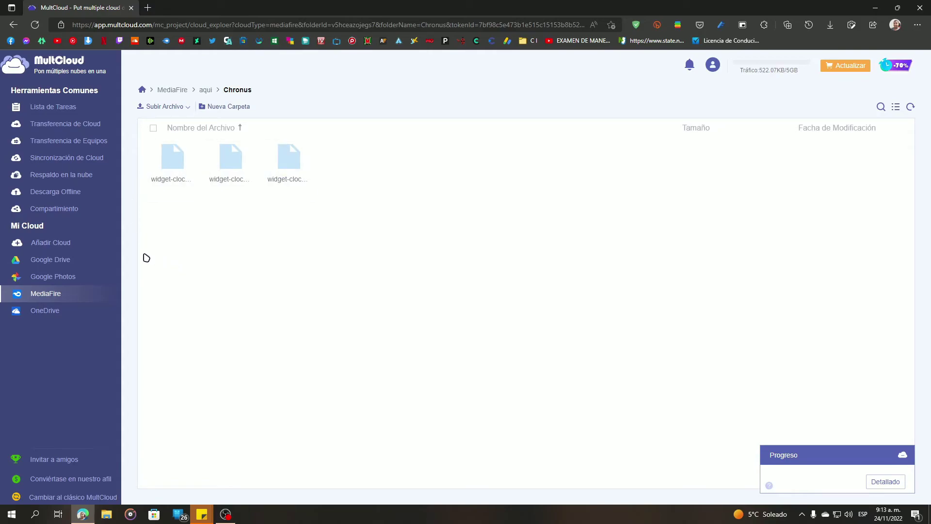
Compare the original folders in Google Drive with the copies in MediaFire's aqui folder.
click(58, 262)
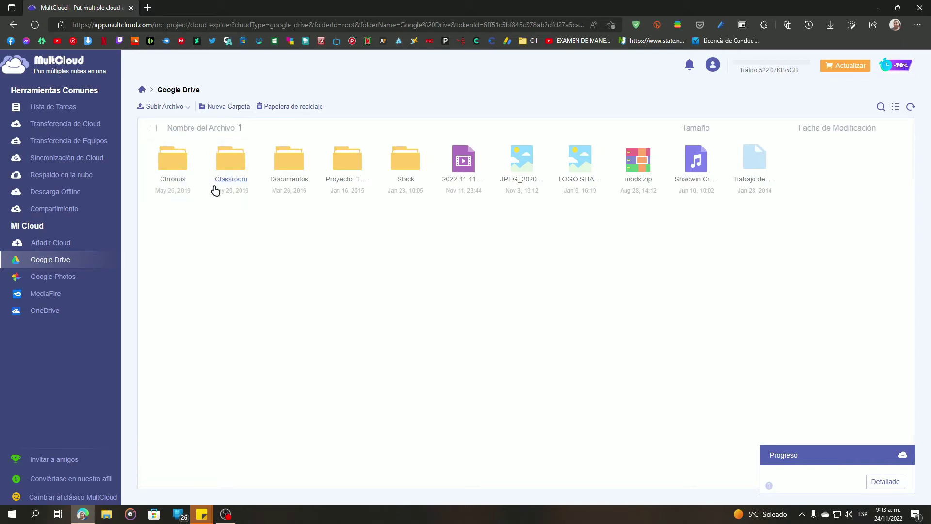
click(40, 294)
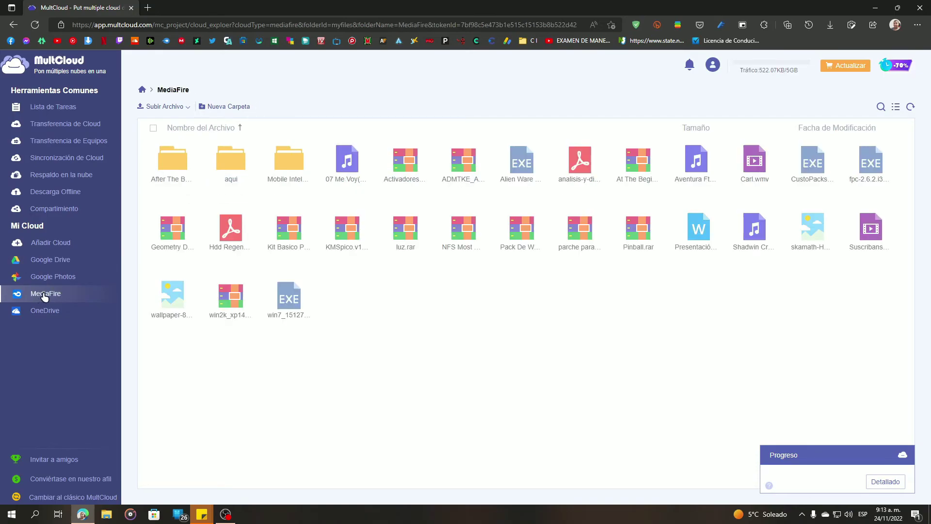
click(234, 177)
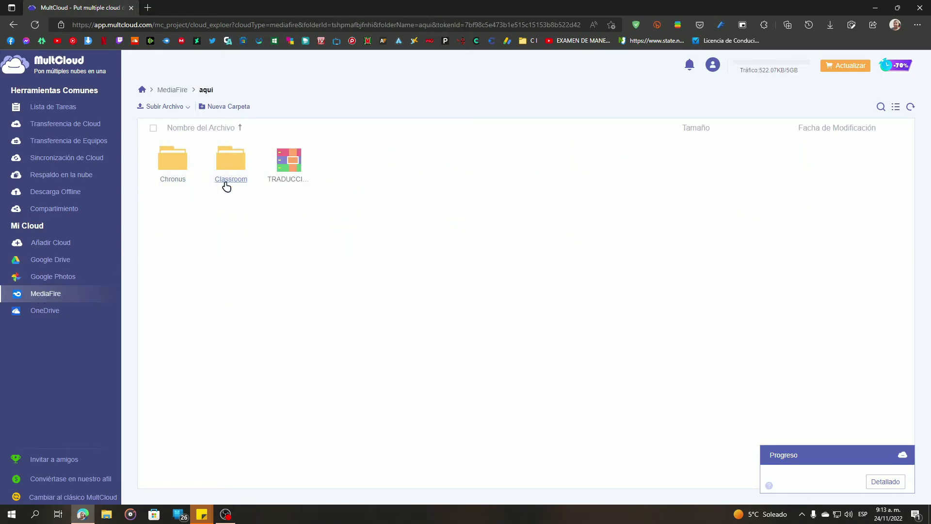
View the file actions and sharing options for the ArrowBackup folder in OneDrive, and dismiss them without choosing any.
click(42, 315)
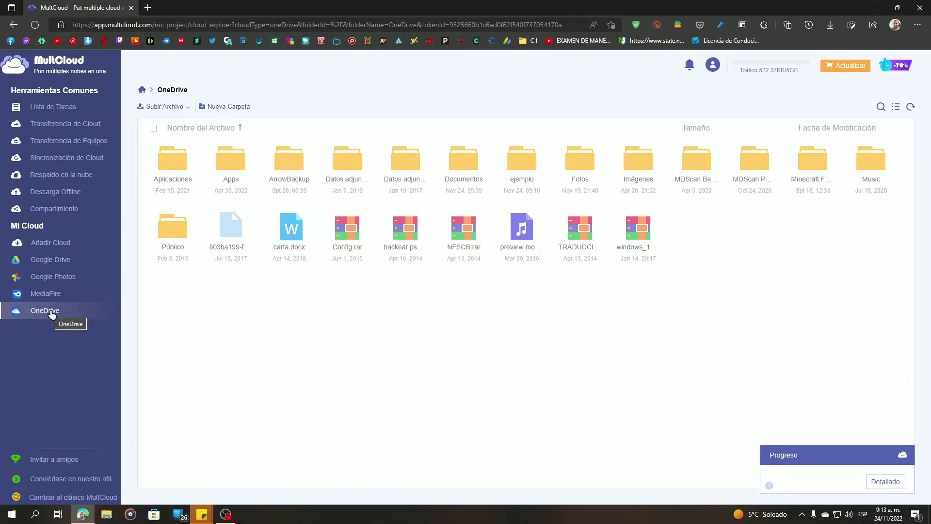
right_click(290, 162)
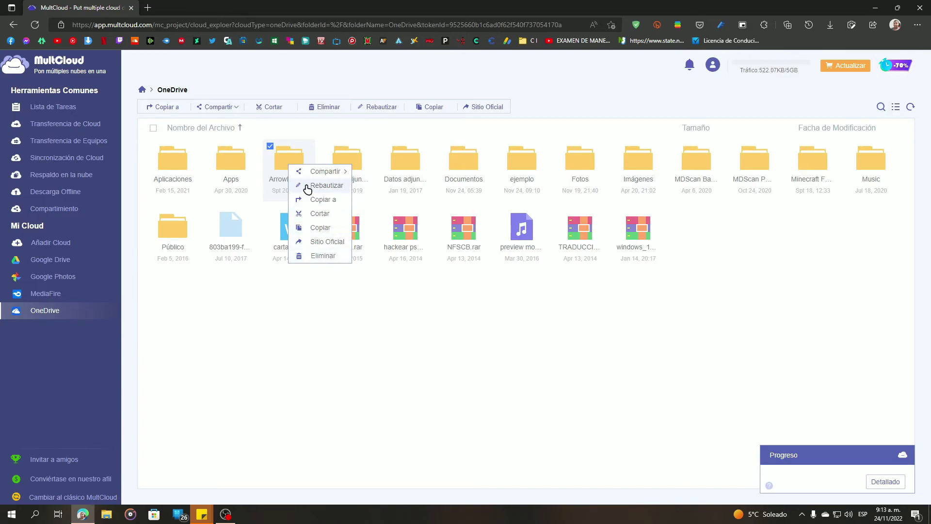
mouse_move(311, 174)
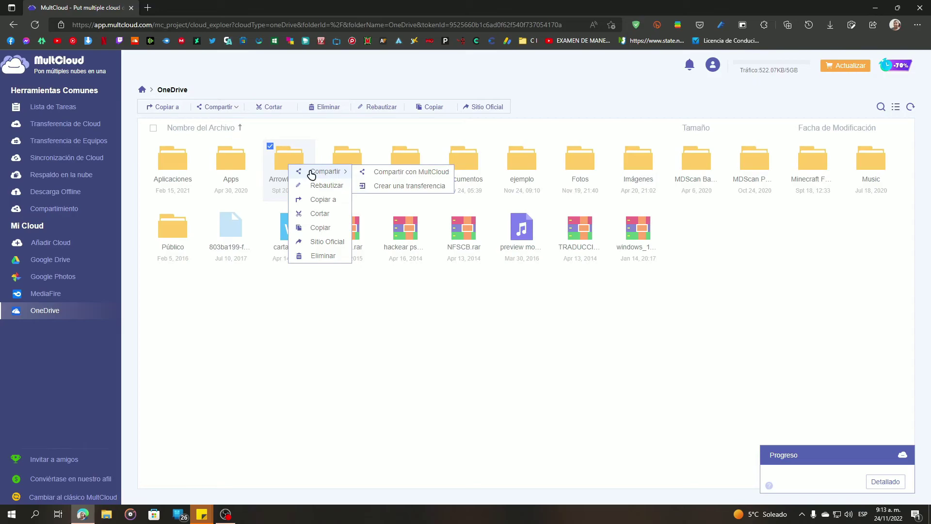
click(312, 355)
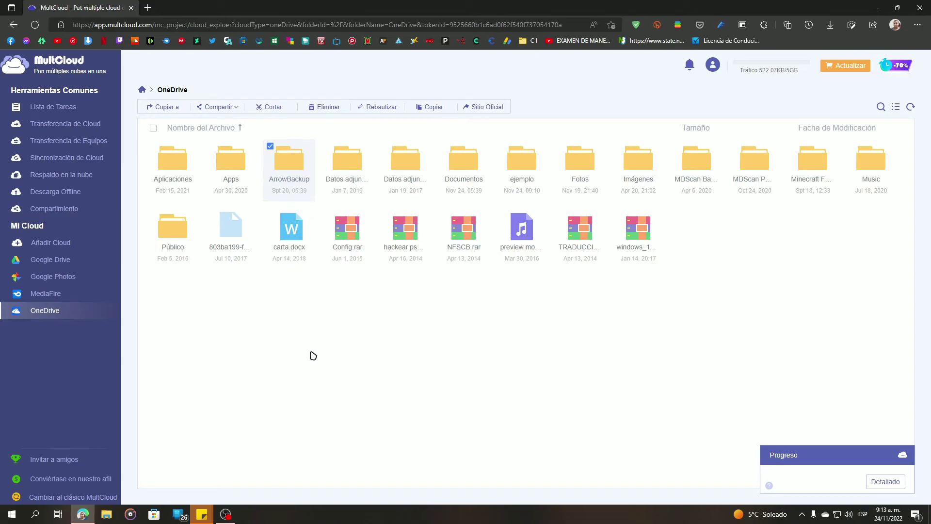